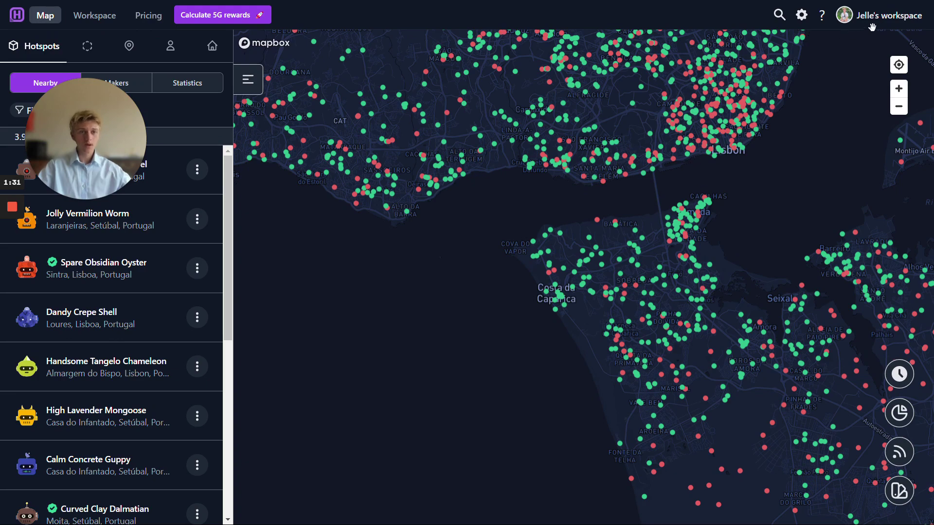
Step: Switch to the Hotspotty Demo workspace and browse its Contacts list of 39 contacts
click(886, 21)
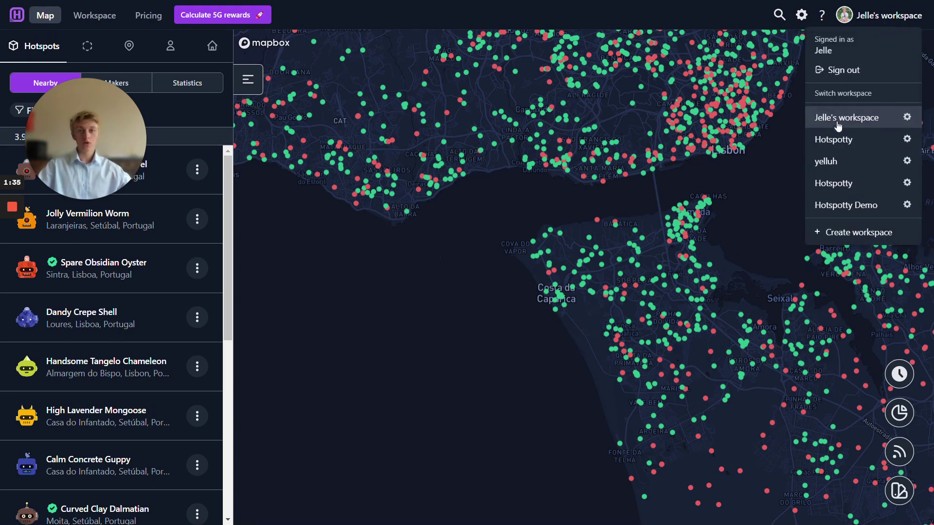
click(823, 204)
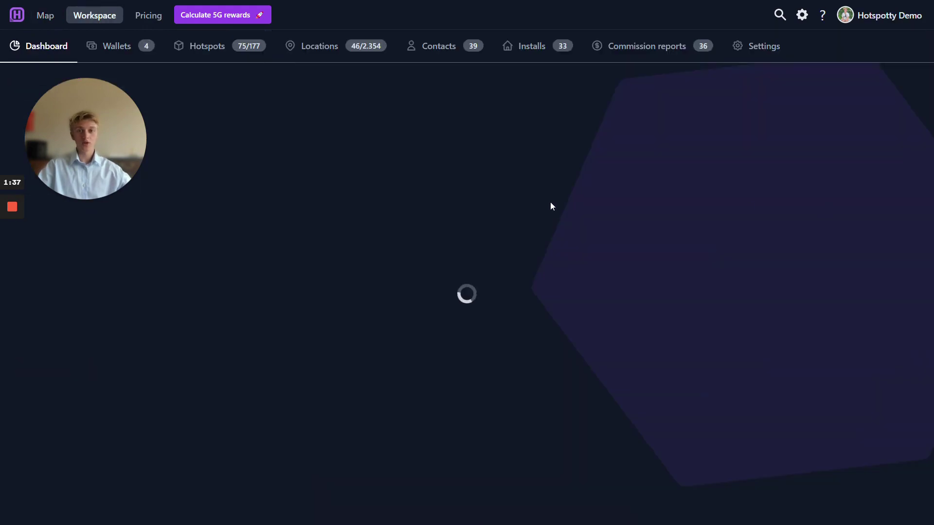
click(428, 45)
scroll(311, 302, down, 10)
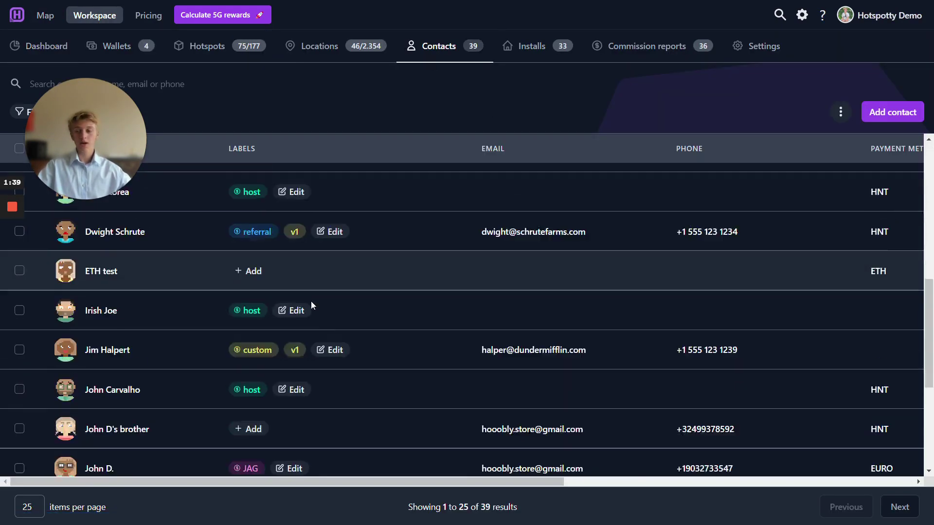
scroll(123, 277, up, 3)
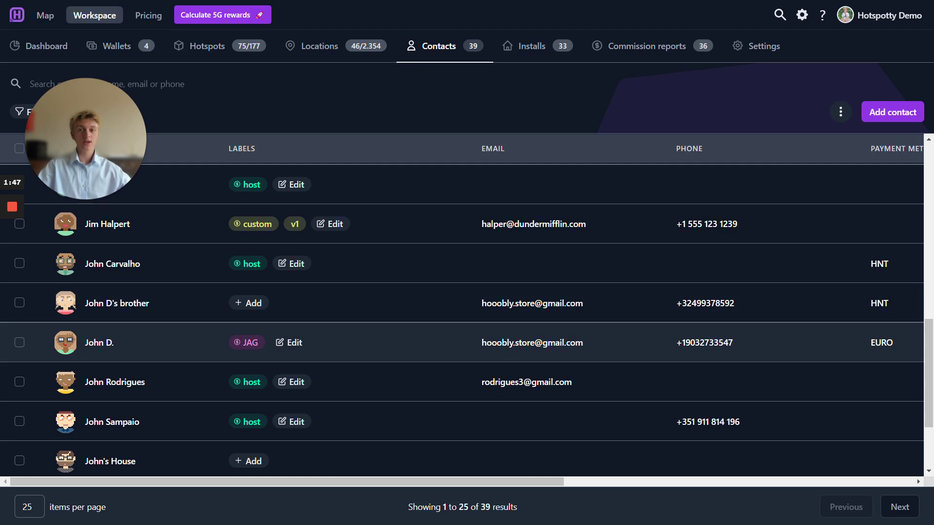
Step: Open the JAG-tagged contact and review its Commissions, then its Payments totals (€50.00, 0.00 HNT)
click(108, 344)
scroll(515, 351, down, 3)
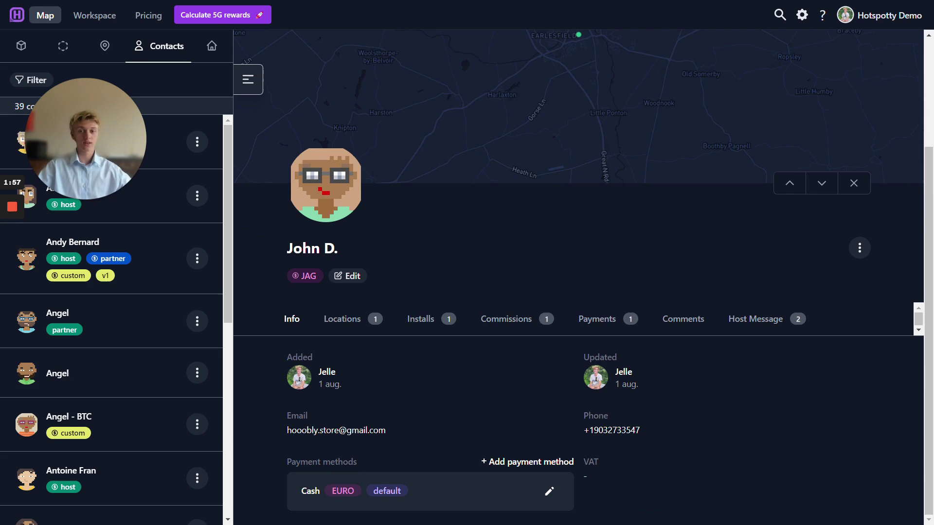
click(515, 324)
scroll(515, 324, down, 3)
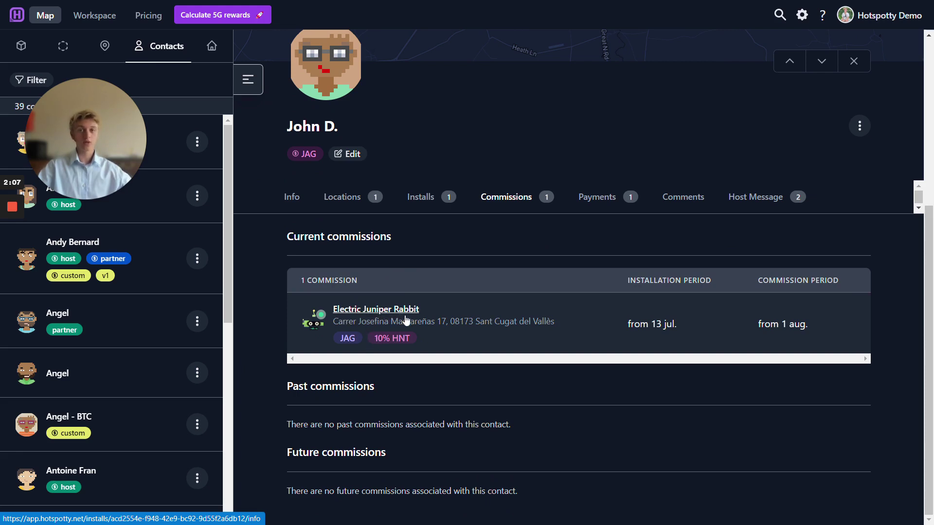
click(593, 208)
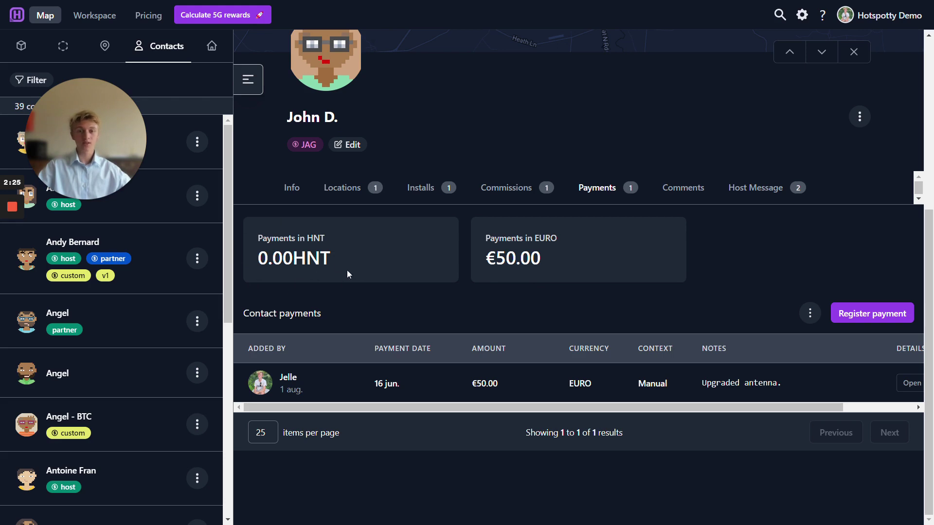
Step: Show the contact's Host Message thread containing 'Great host.' and 'Hello.'
click(755, 188)
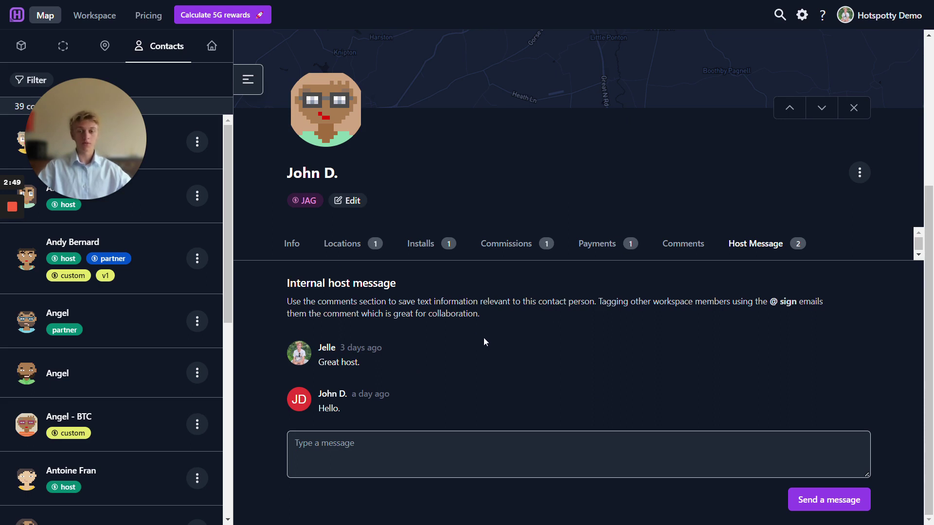
scroll(496, 341, up, 5)
Step: Switch to the personal workspace and open the contact with the same email address
click(875, 15)
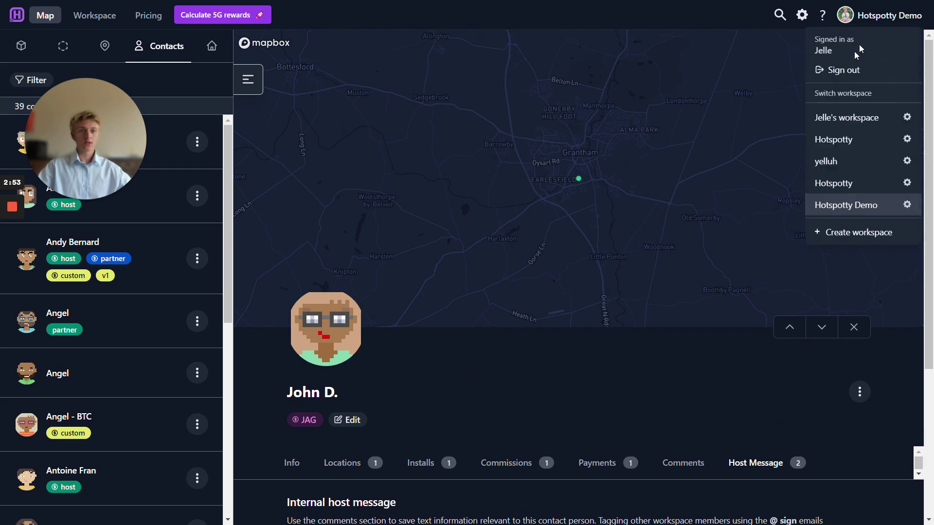
click(823, 123)
click(450, 49)
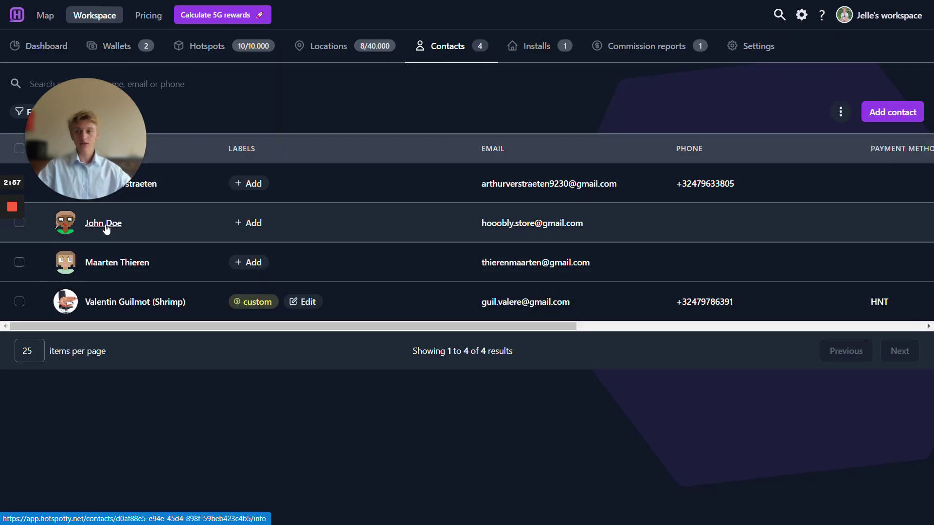
click(106, 227)
drag(282, 456, 385, 457)
click(386, 458)
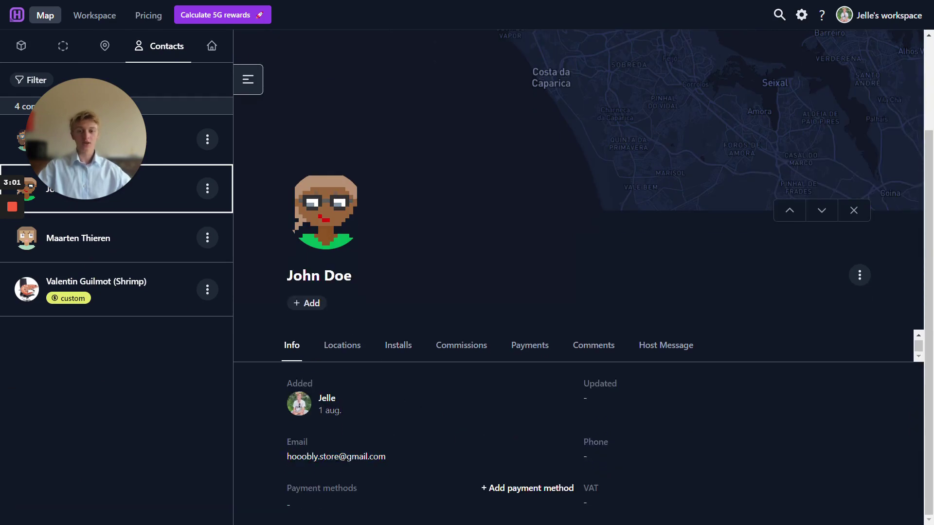
scroll(384, 462, up, 3)
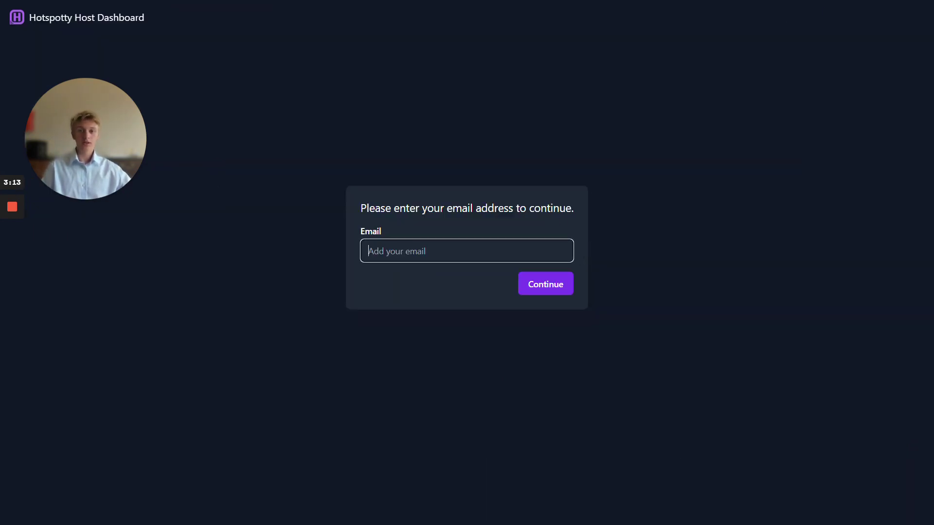
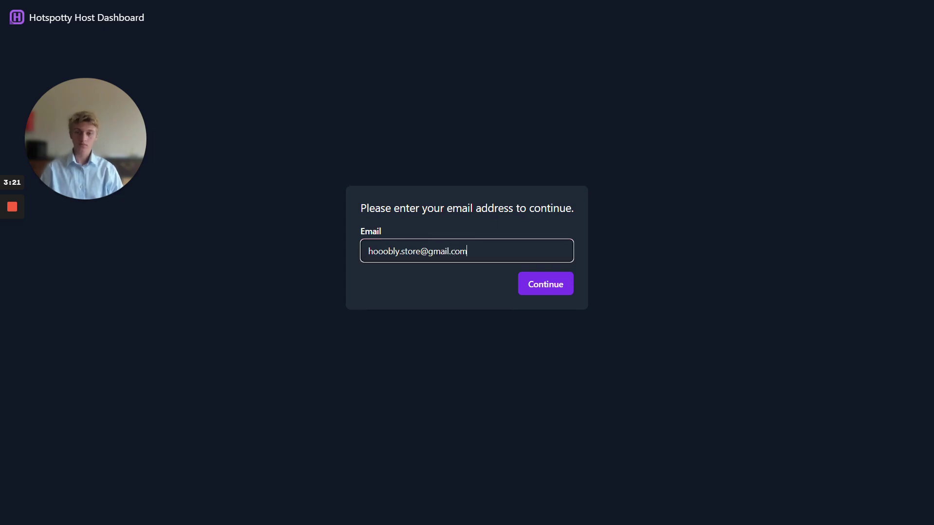
Step: Submit the host's email for a login code, then select the code in the Gmail message
key(Return)
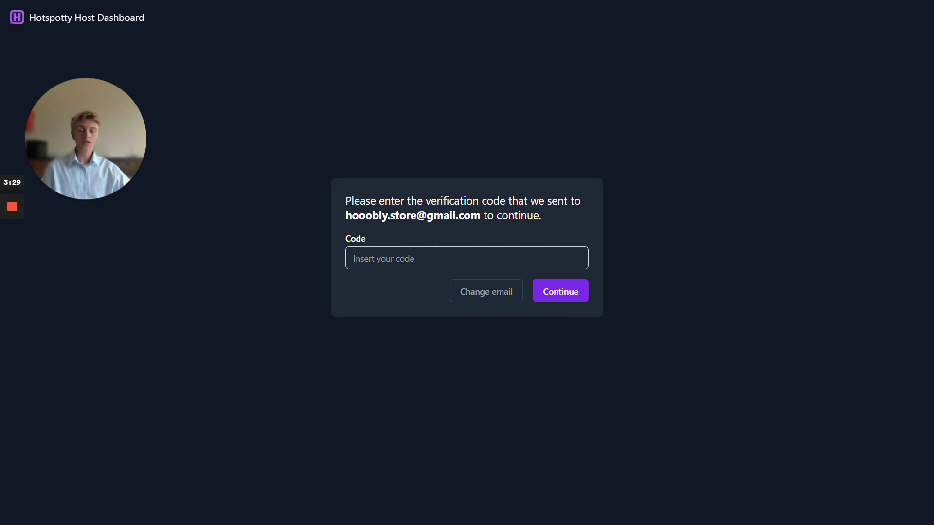
key(alt+Tab)
scroll(860, 509, up, 1)
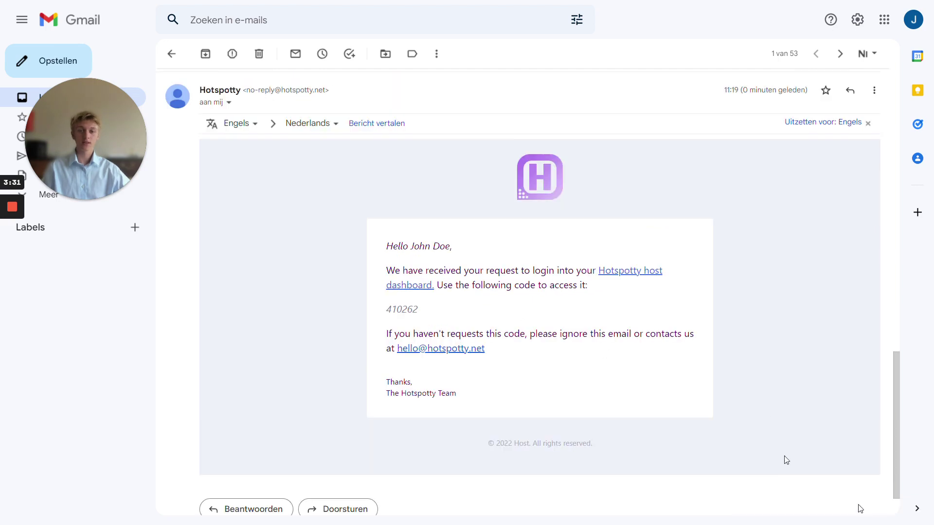
drag(385, 309, 456, 310)
key(ctrl+c)
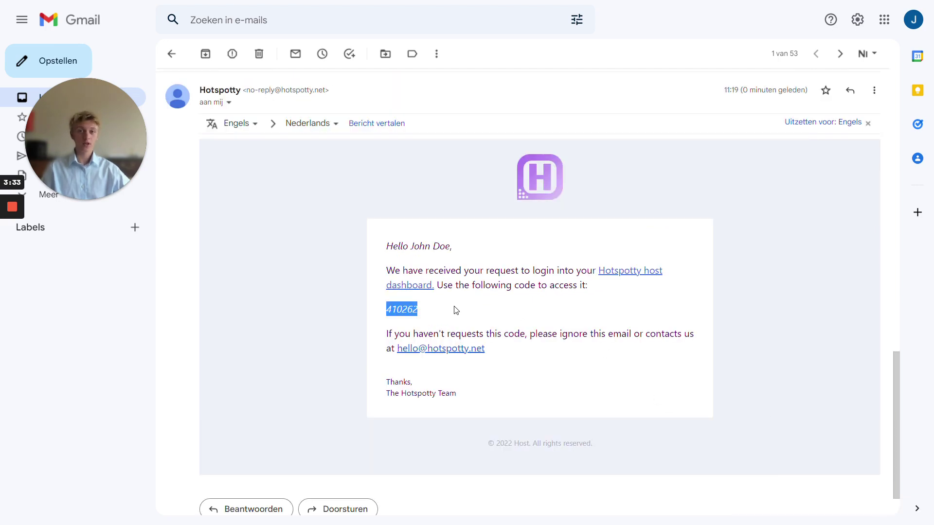
Step: Paste the verification code to sign in to the Host Dashboard
key(alt+Tab)
click(428, 260)
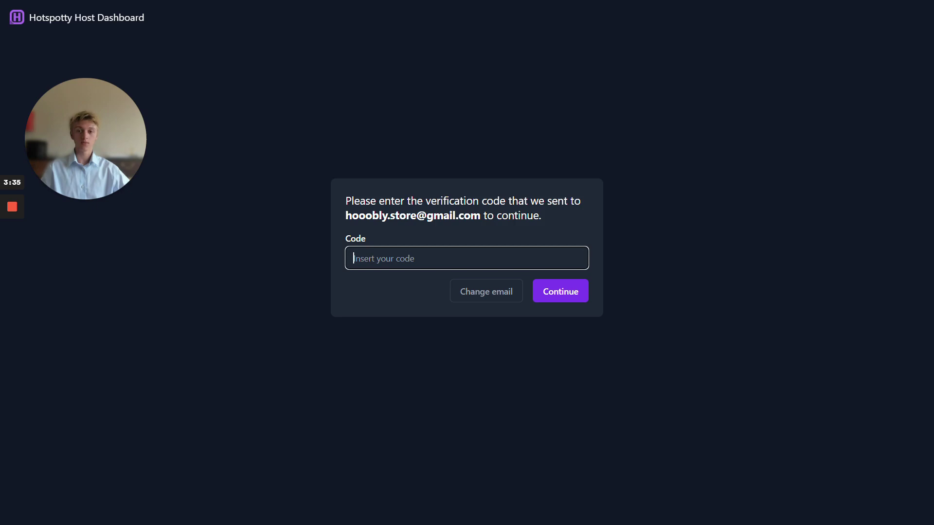
key(ctrl+v)
click(548, 293)
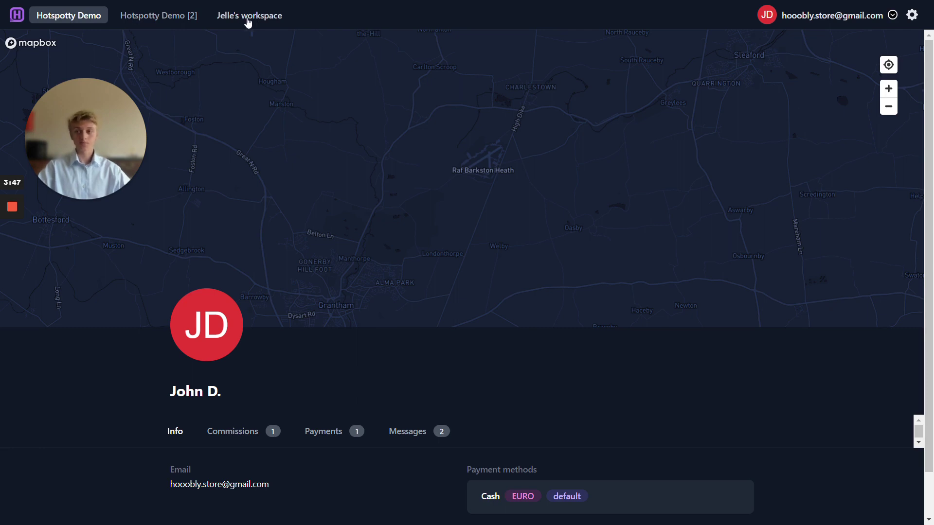
Step: Settle on the Hotspotty Demo workspace and show its commissions: Electric Juniper Rabbit at 10% HNT
click(146, 20)
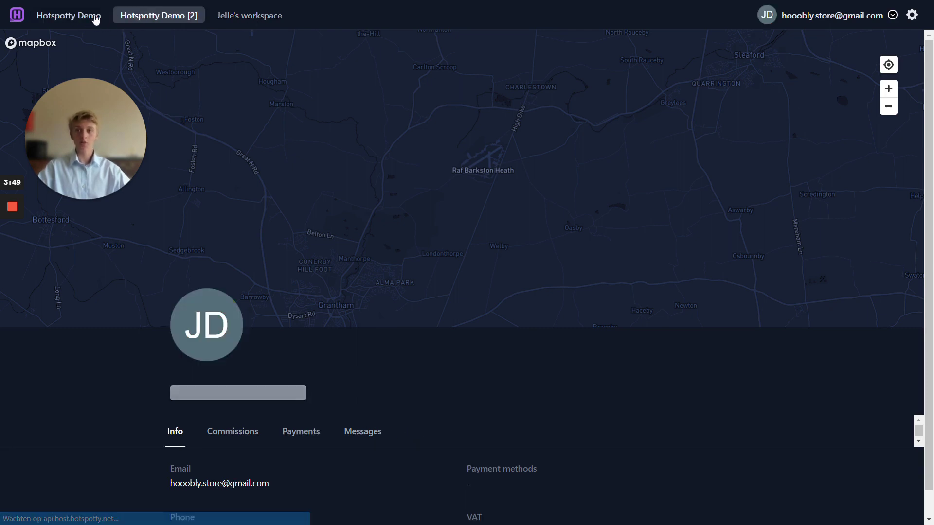
click(95, 17)
click(141, 16)
click(81, 18)
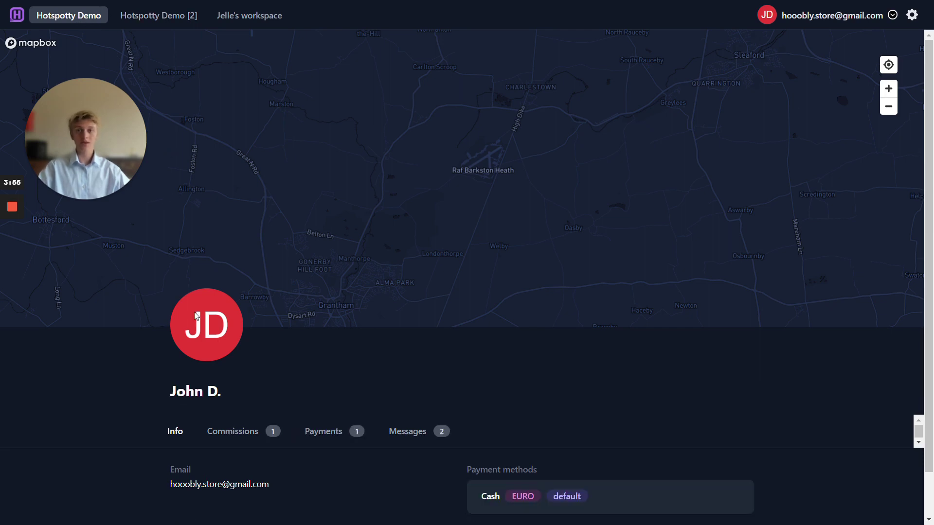
scroll(235, 390, down, 1)
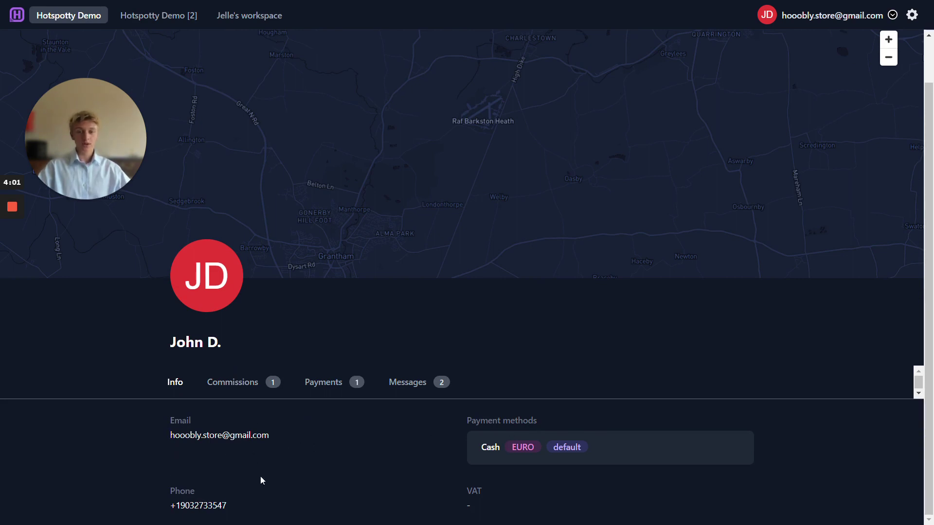
click(238, 385)
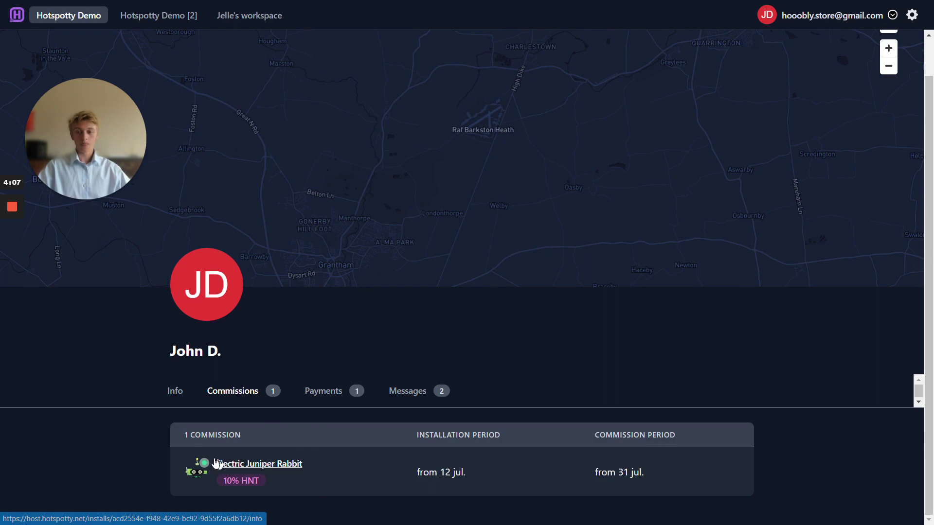
Step: Check the Electric Juniper Rabbit hotspot, then send 'Hello' to the administrators in Messages
click(249, 465)
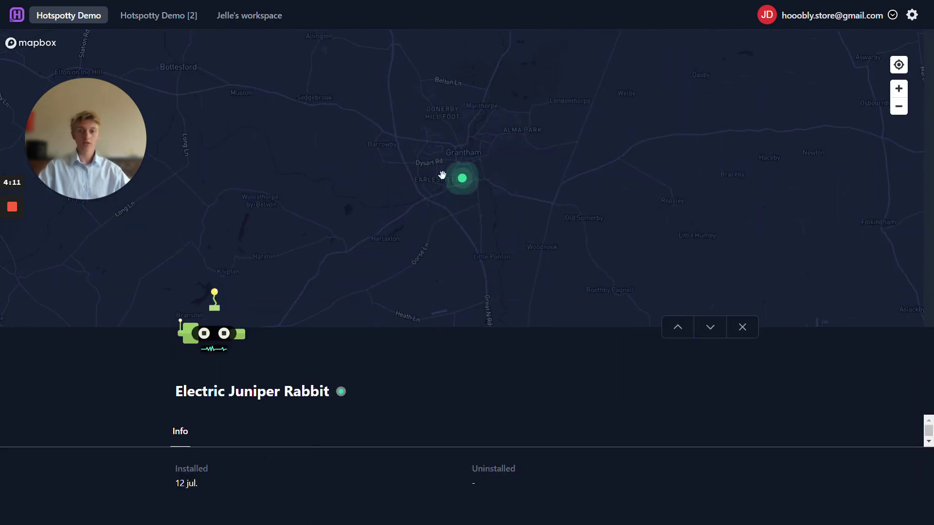
click(740, 330)
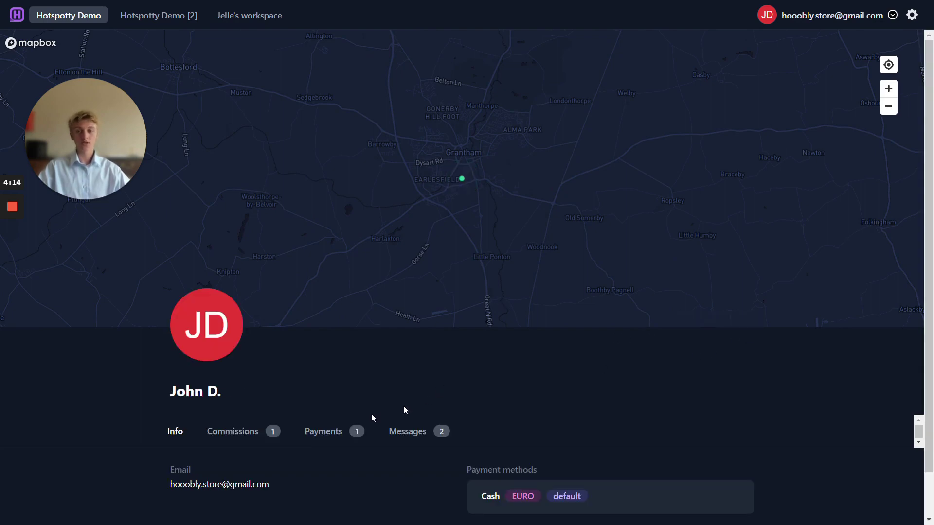
click(402, 438)
scroll(396, 484, down, 3)
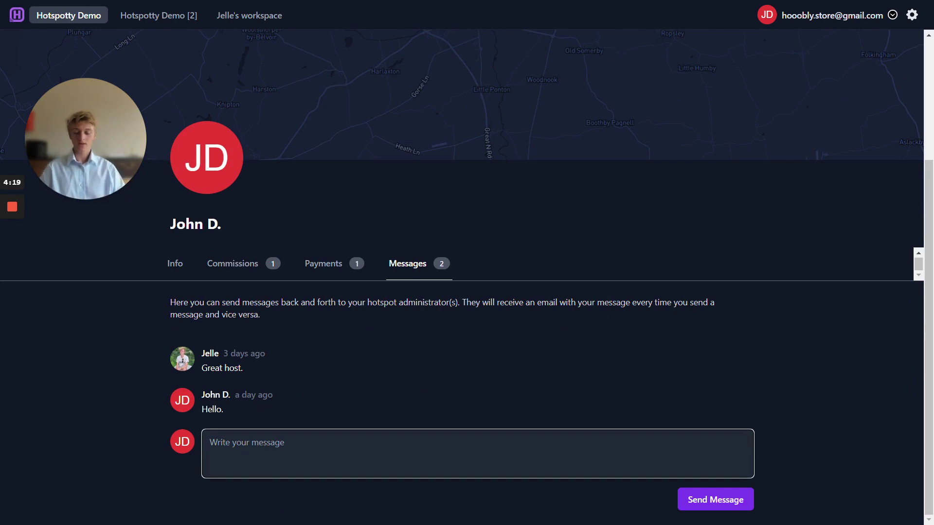
text(Hello)
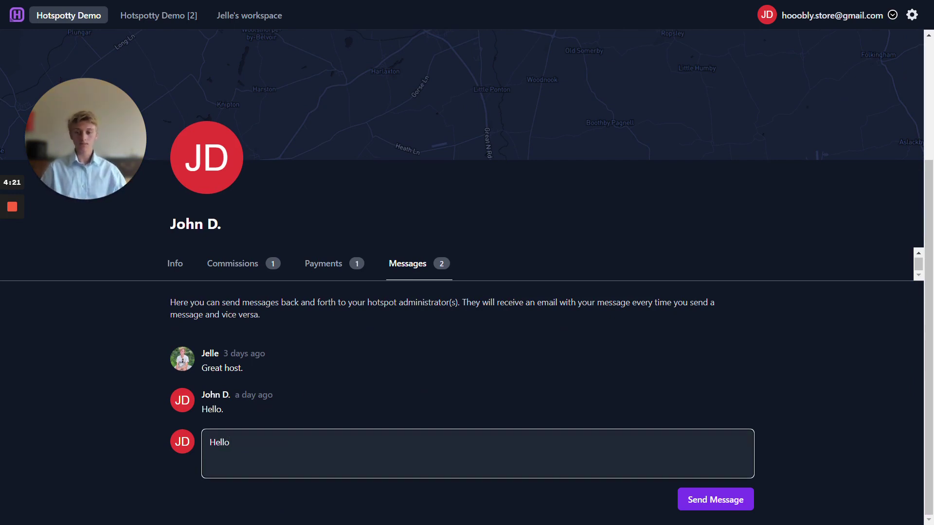
click(732, 507)
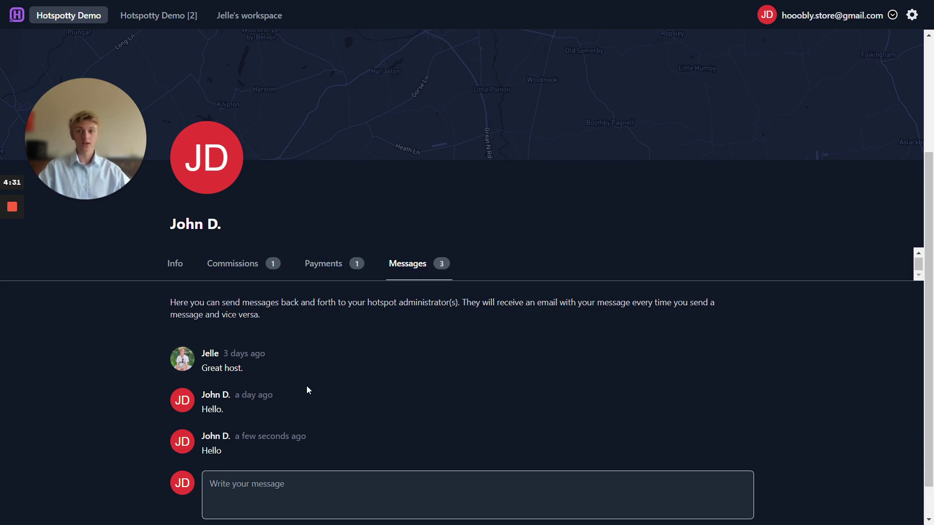
Step: In Hotspotty Demo [2], review Commissions, Messages and the $25.00 payment, returning to Info
click(157, 24)
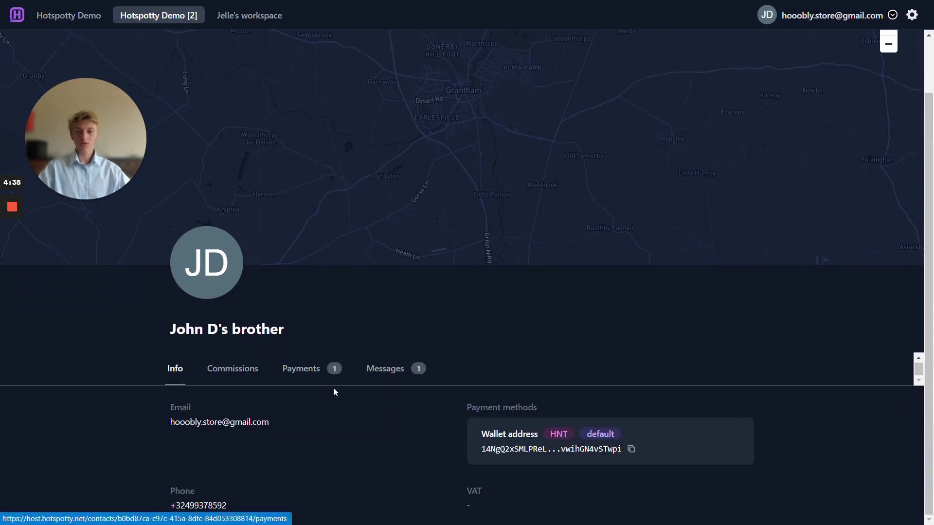
click(233, 373)
click(321, 439)
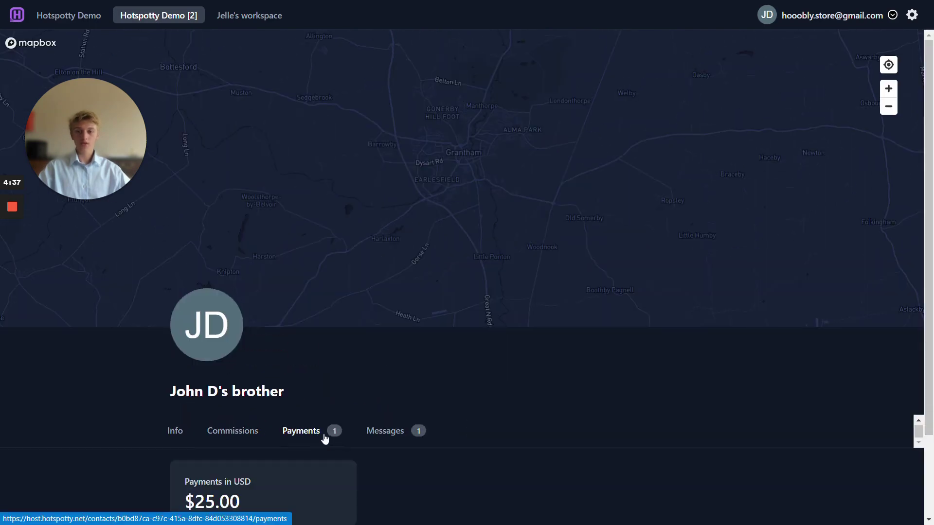
click(392, 437)
click(302, 306)
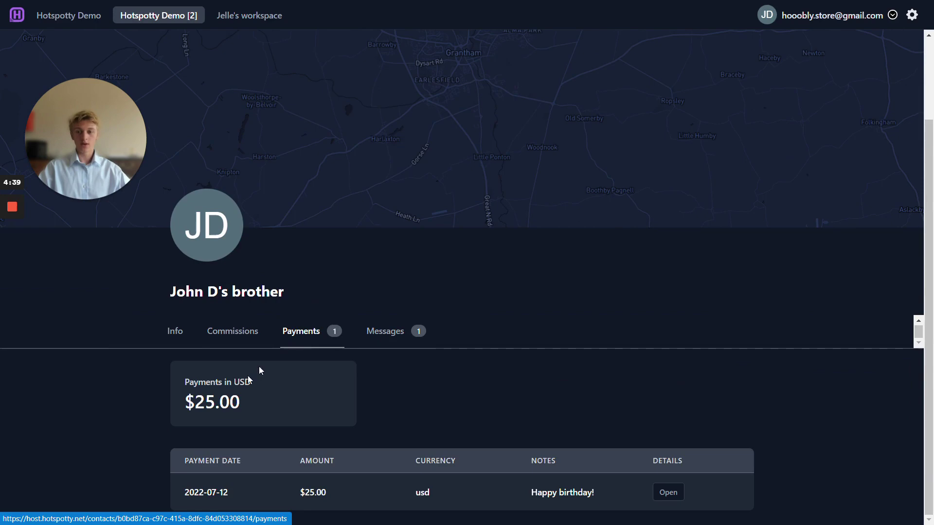
click(184, 335)
Step: Switch to the third workspace and step through its Commissions, Payments and Messages
click(249, 15)
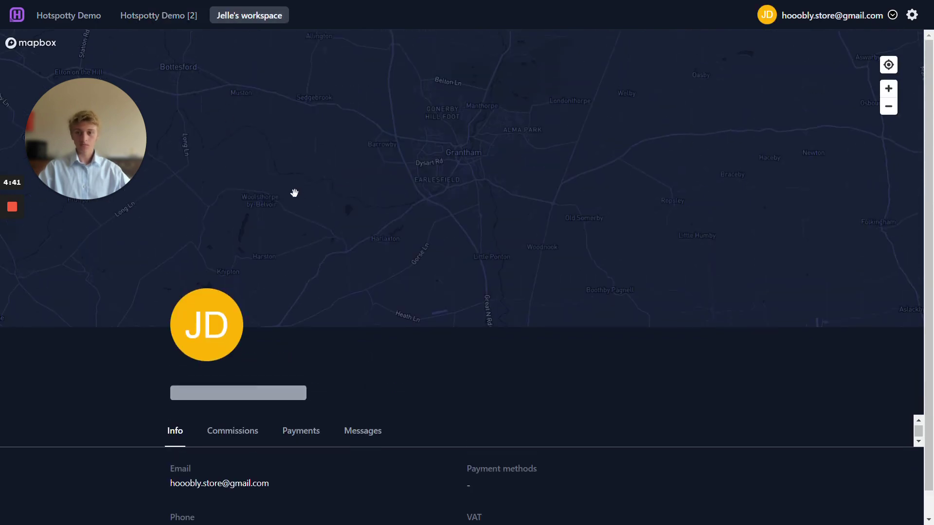
click(245, 410)
click(317, 430)
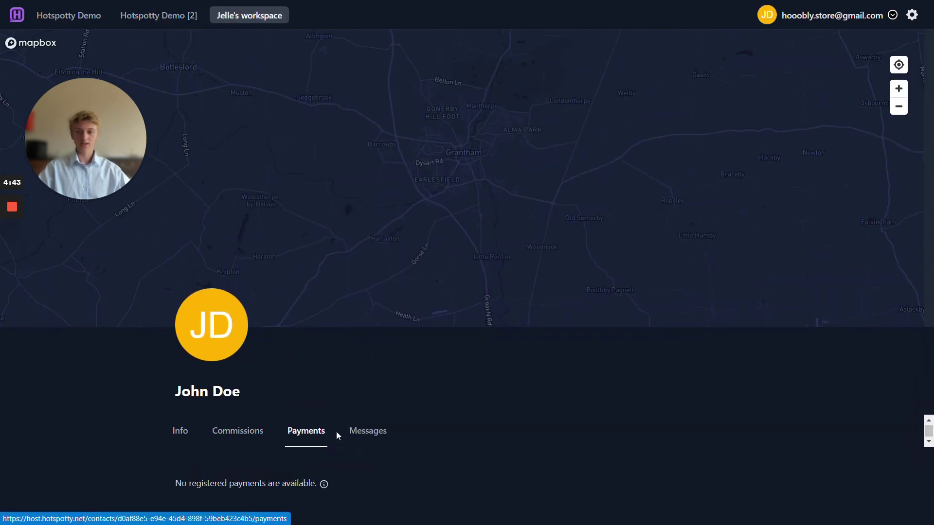
click(365, 435)
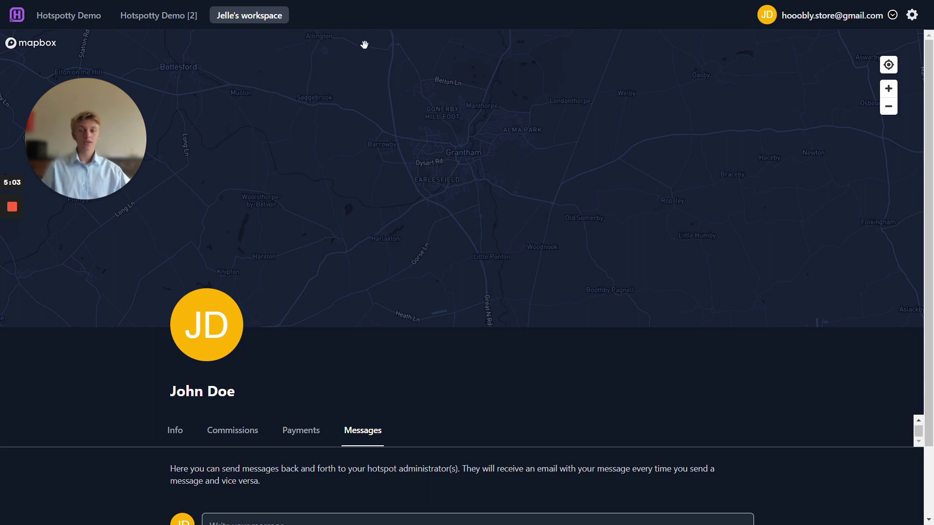
Step: In the admin app, open the personal workspace's Host Dashboard settings, showing it activated
key(ctrl+Tab)
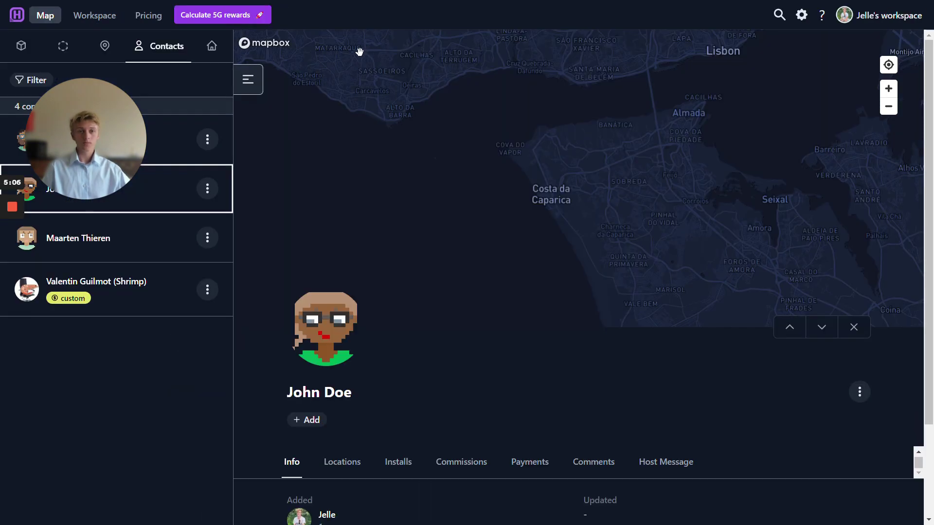
click(867, 18)
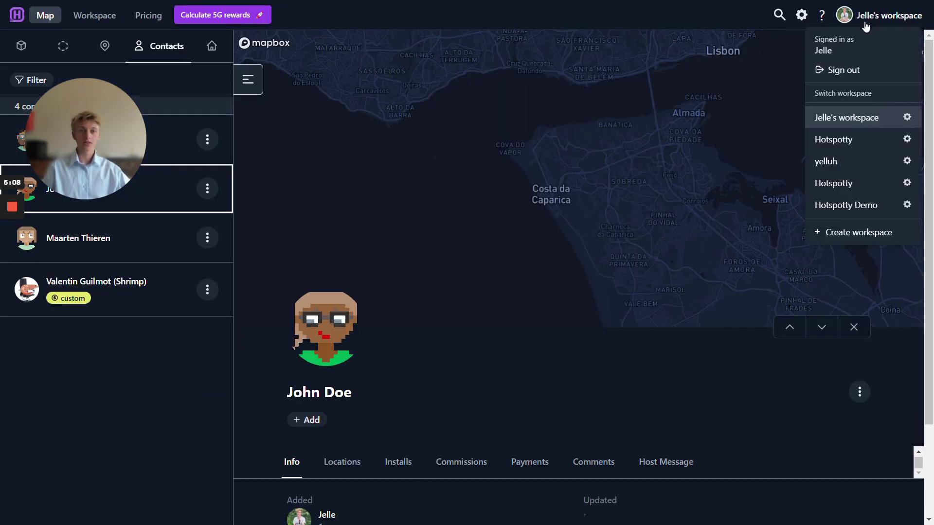
click(907, 118)
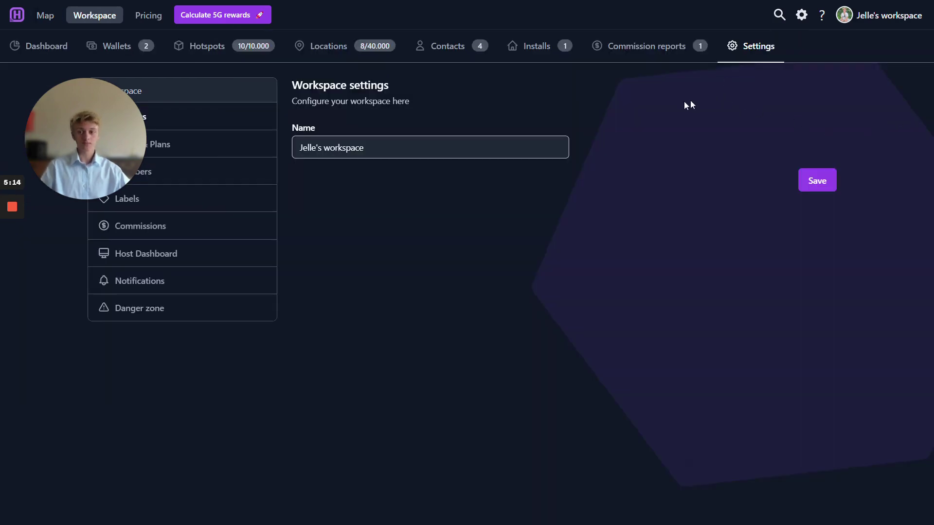
click(157, 262)
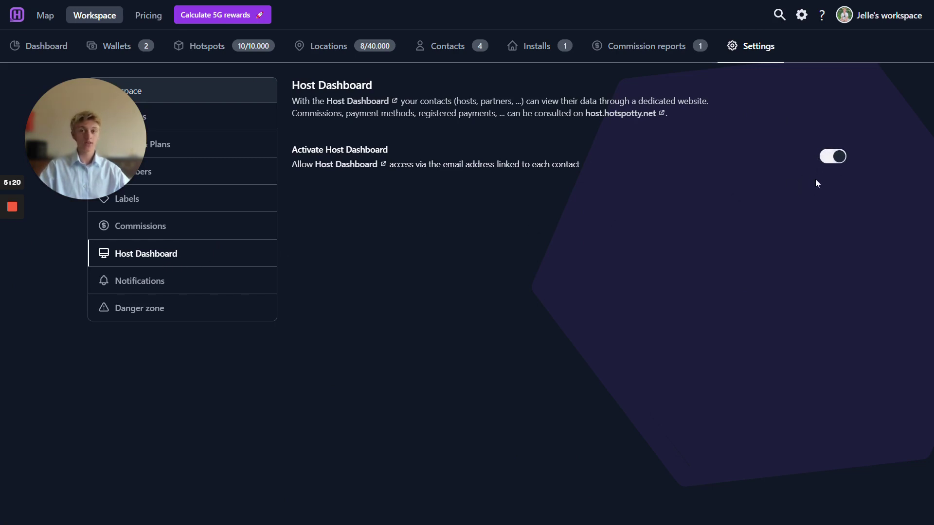
Step: Show the Workspace members page listing the single admin member
click(244, 176)
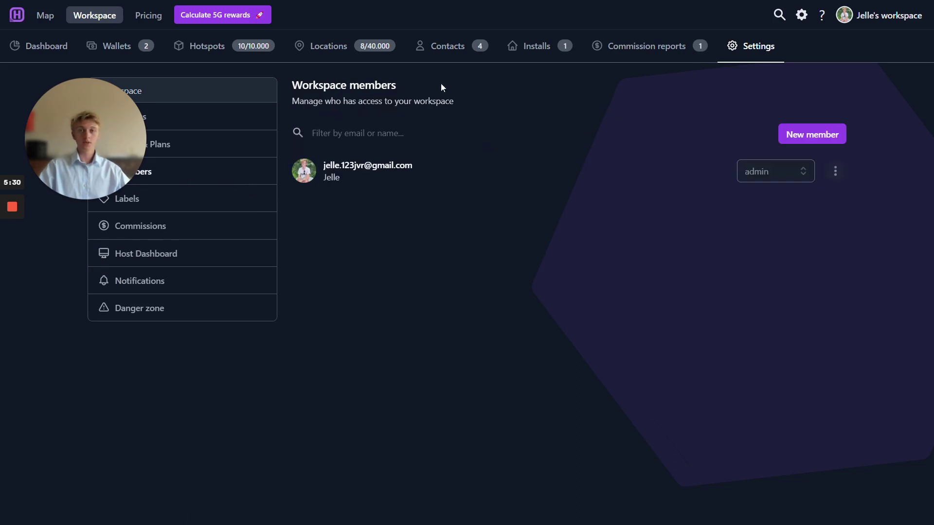